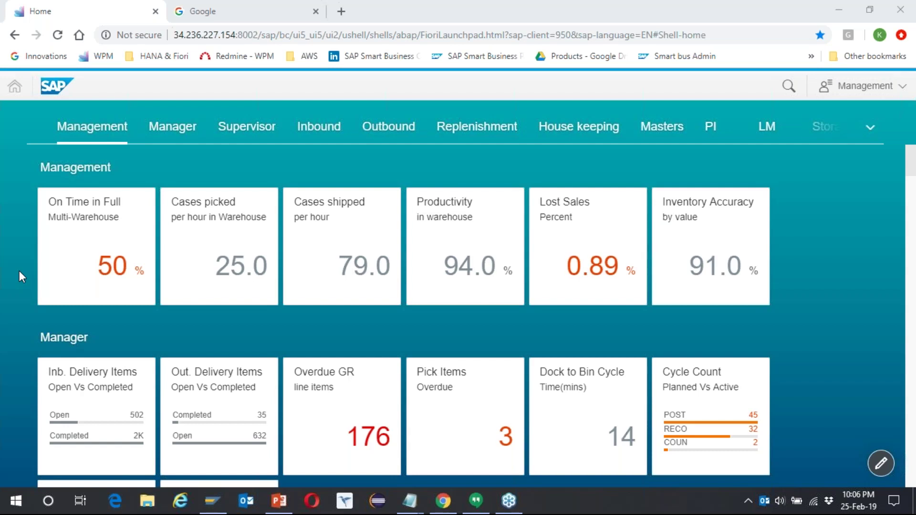
# Step: Open the On Time in Full KPI, pick warehouse YEWM, and break its OTIF down by customer
pyautogui.click(84, 291)
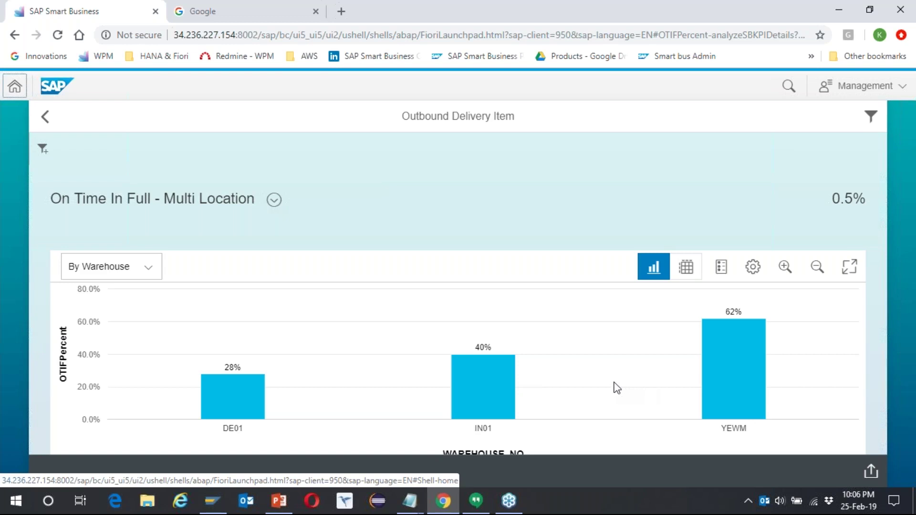
pyautogui.click(733, 374)
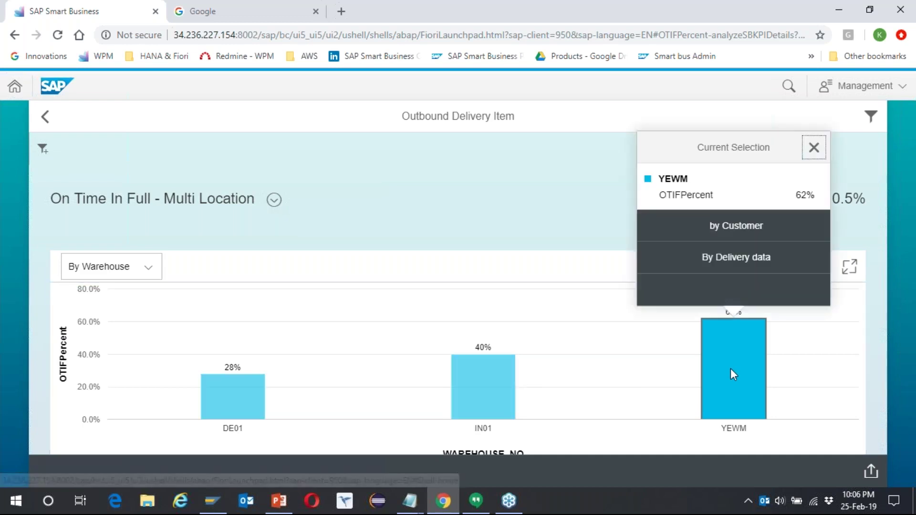
pyautogui.click(740, 235)
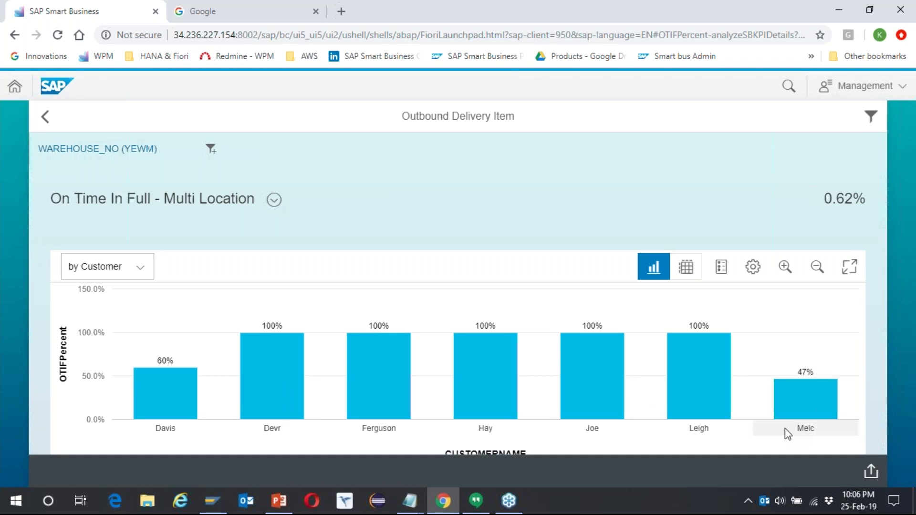
# Step: List the 47% customer Melc's delivery items in YEWM, with per-item OTIF and status
pyautogui.click(798, 406)
pyautogui.click(807, 319)
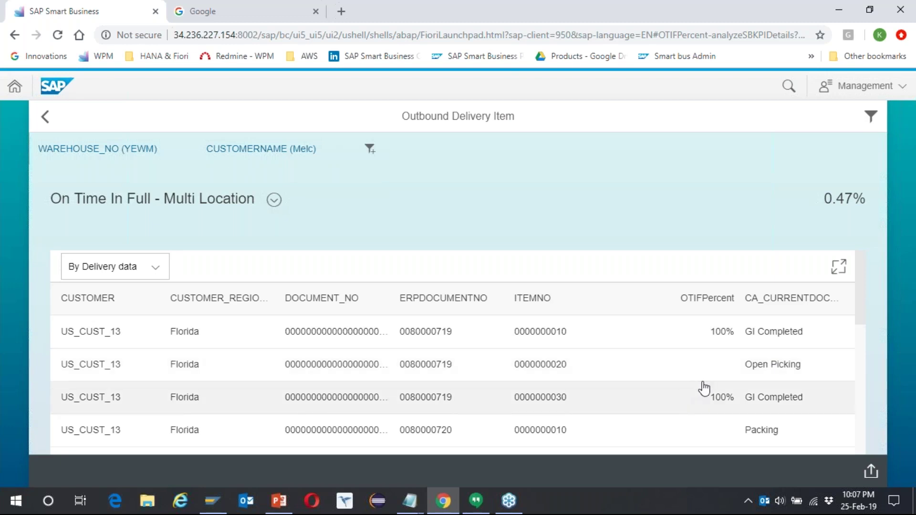
pyautogui.scroll(-5, 704, 389)
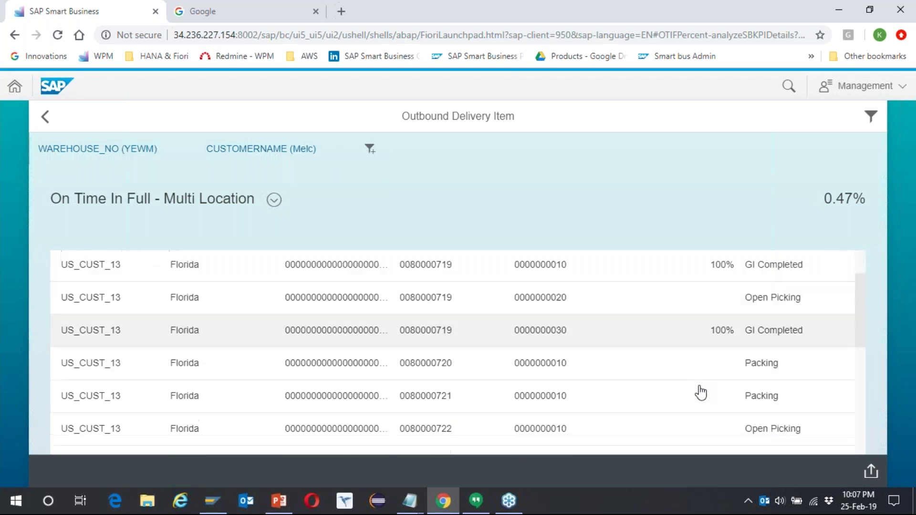
pyautogui.scroll(5, 700, 393)
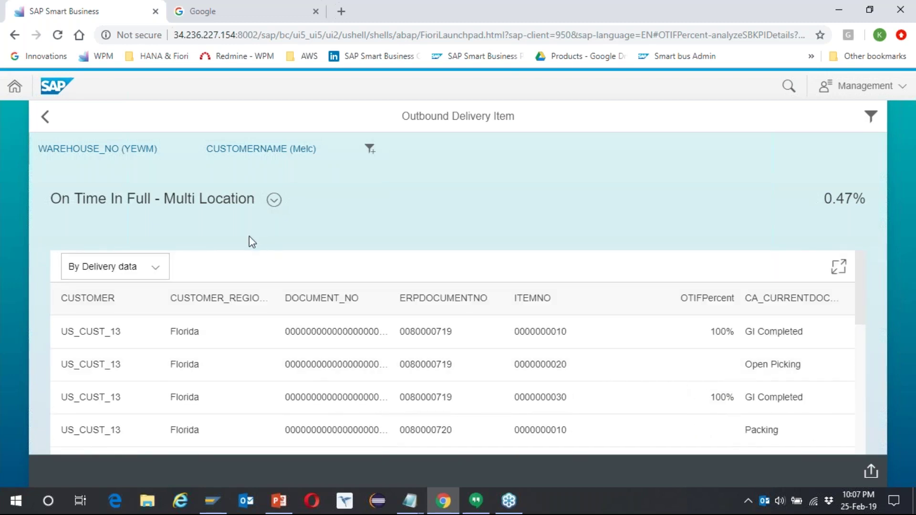
# Step: Go back to the launchpad home page with the Management and Manager KPI tiles
pyautogui.click(13, 95)
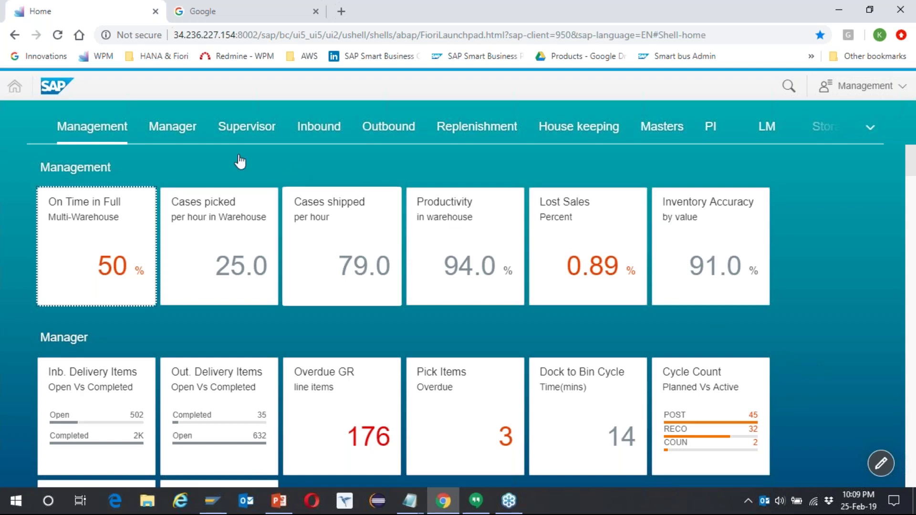
# Step: Show the Manager tiles, including Overdue GR 176, Dock to Bin Cycle 14 and Wave Count 56
pyautogui.click(174, 139)
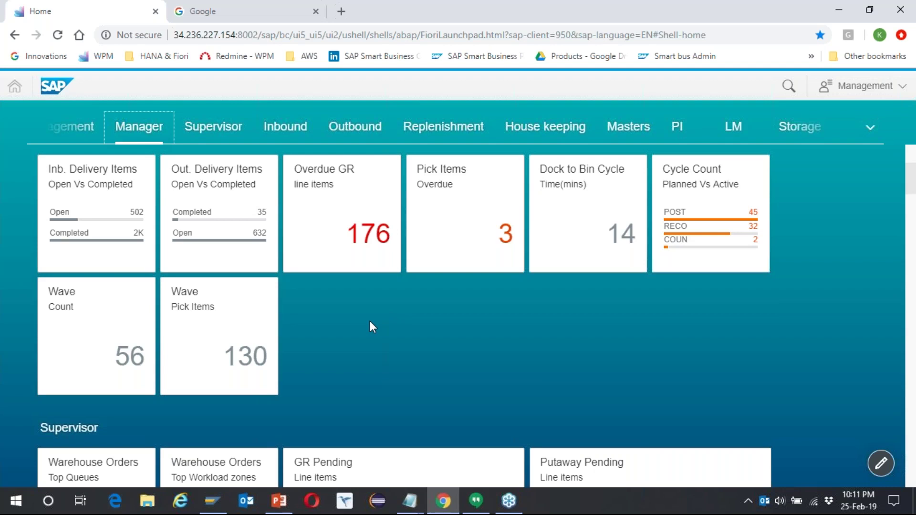
# Step: Switch to the Supervisor tiles, including GR Pending 145 and Putaway Pending 358
pyautogui.click(223, 136)
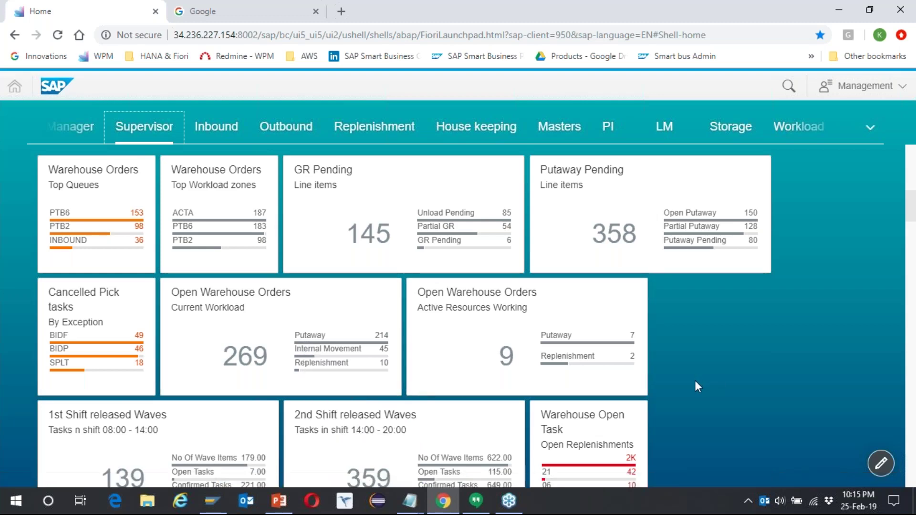
# Step: Scroll through the Supervisor tiles and bring the Management and Manager tabs back into view
pyautogui.scroll(-1, 695, 386)
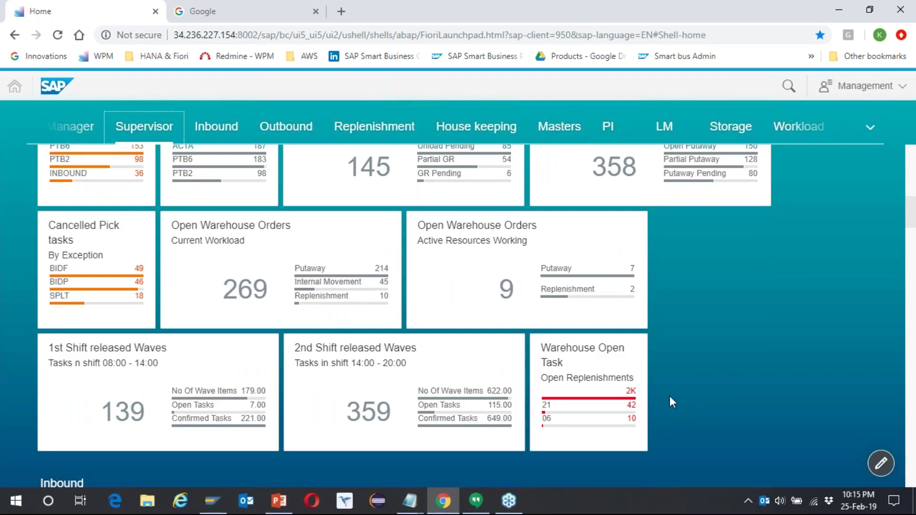
pyautogui.scroll(-1, 683, 416)
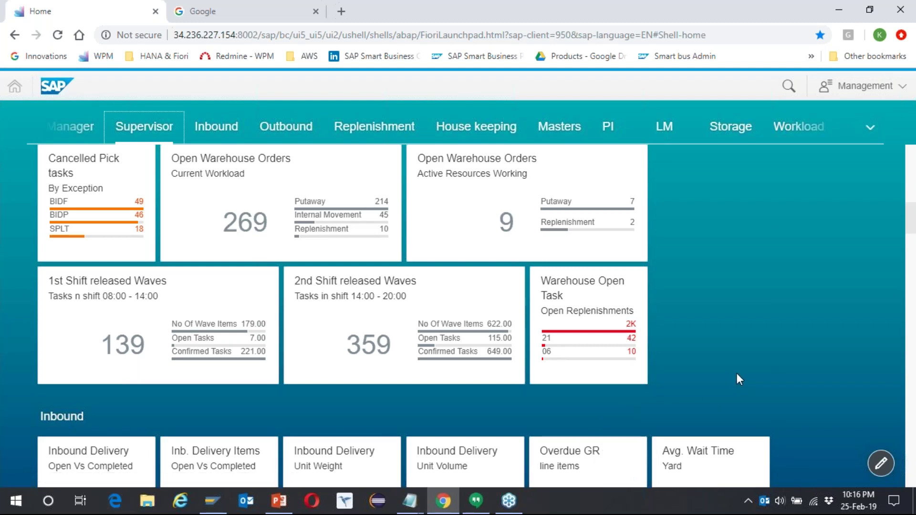
pyautogui.scroll(2, 736, 374)
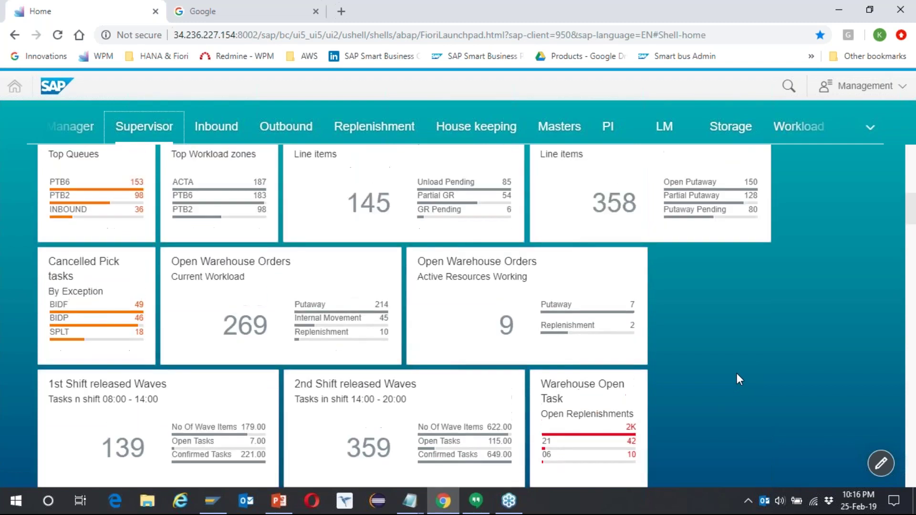
pyautogui.scroll(1, 736, 374)
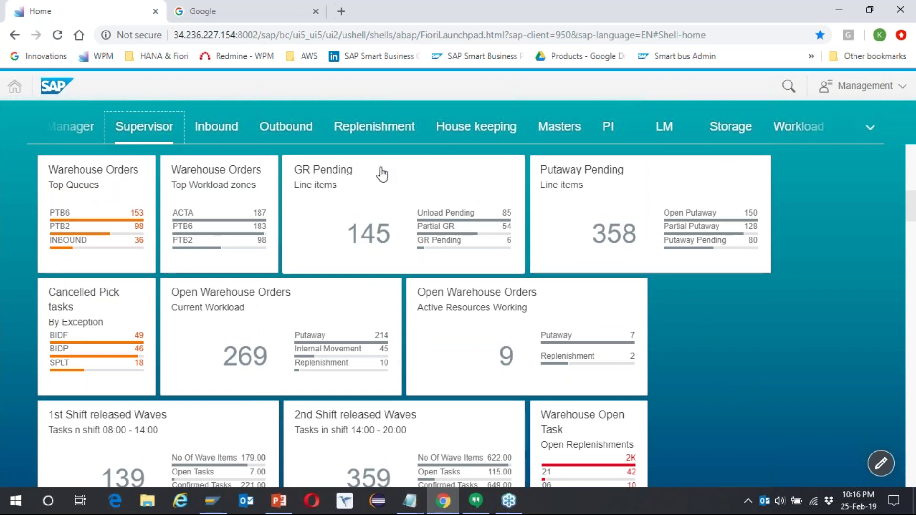
pyautogui.click(36, 128)
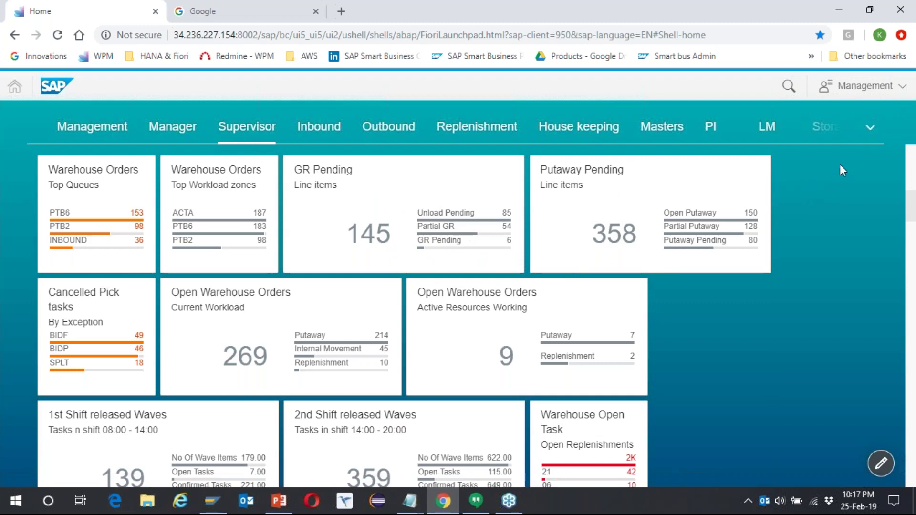
# Step: Jump to the House keeping group, showing Failed Queues in ERP 52 and Stock in GI Area 245
pyautogui.click(871, 135)
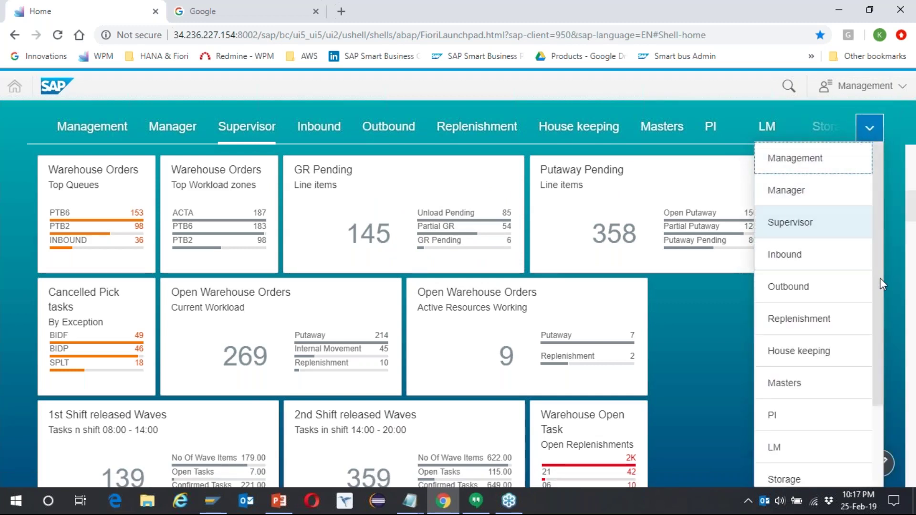
pyautogui.moveTo(882, 285); pyautogui.dragTo(884, 291)
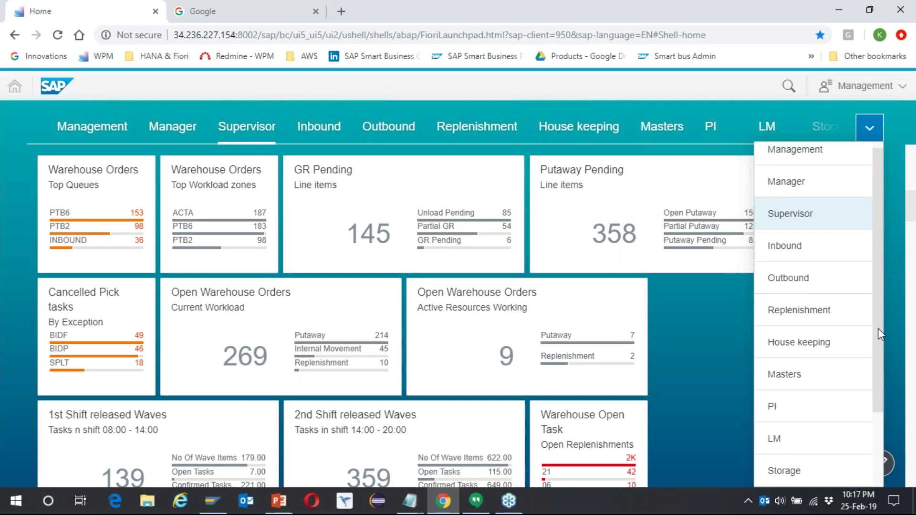
pyautogui.click(840, 350)
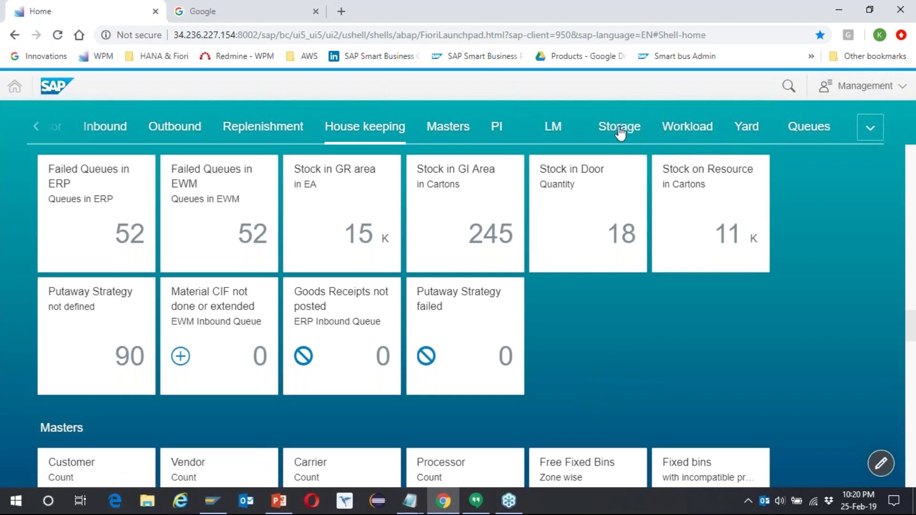
# Step: Show the LM tiles, such as Productivity 94.0% and Labor Overtime 150
pyautogui.click(561, 138)
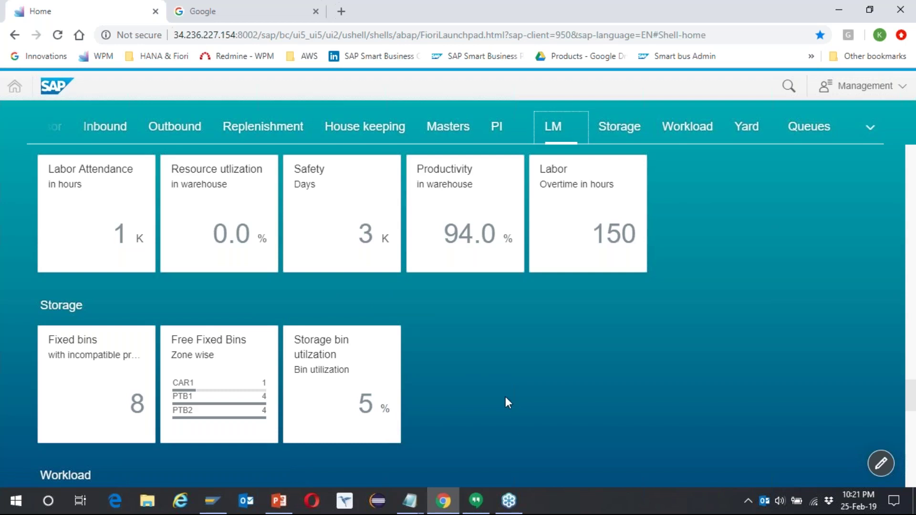
pyautogui.scroll(-3, 505, 397)
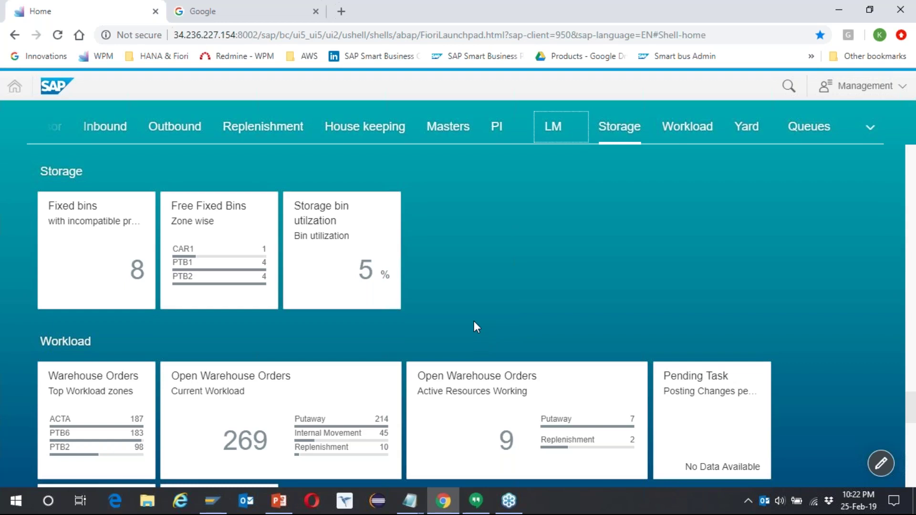
# Step: Launch the Storage bin utilization (5%) APF analysis from the Storage group
pyautogui.click(392, 295)
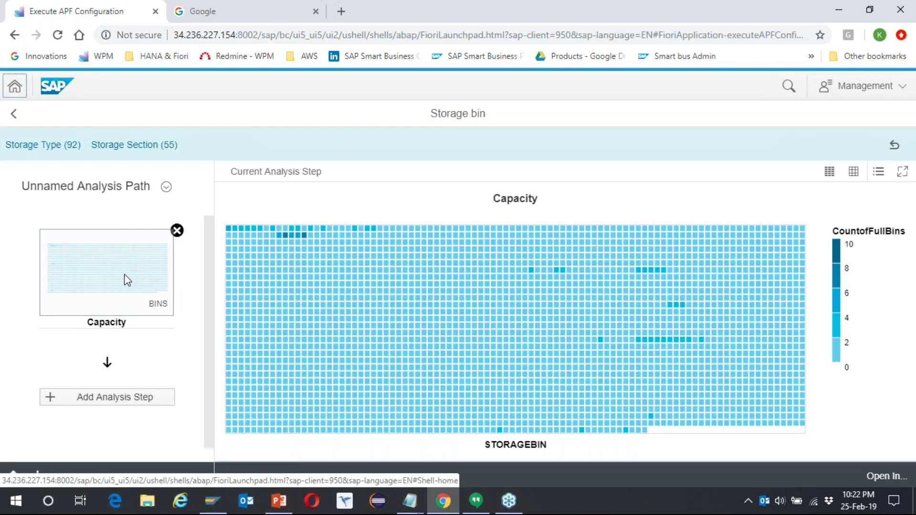
# Step: Show the Capacity step's CountofFullBins heatmap and select its top rows, filtering 115 bins
pyautogui.click(127, 280)
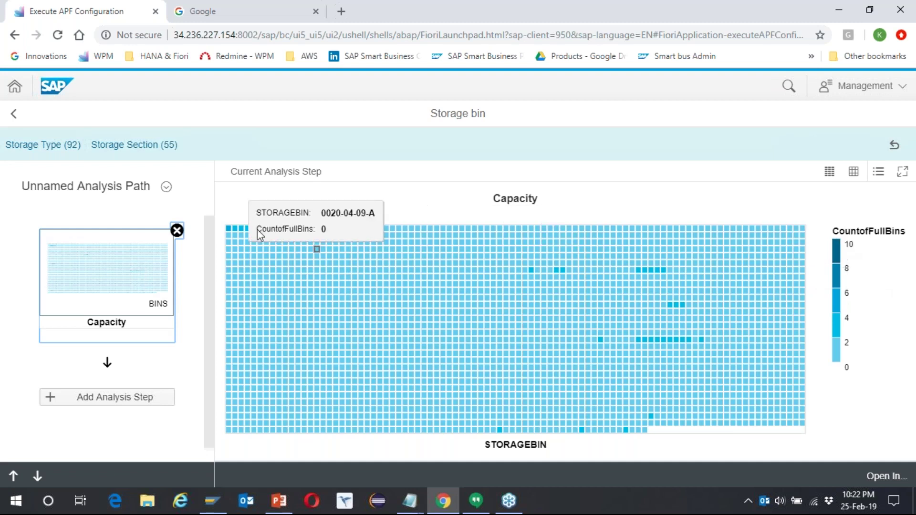
pyautogui.moveTo(225, 214); pyautogui.dragTo(368, 258)
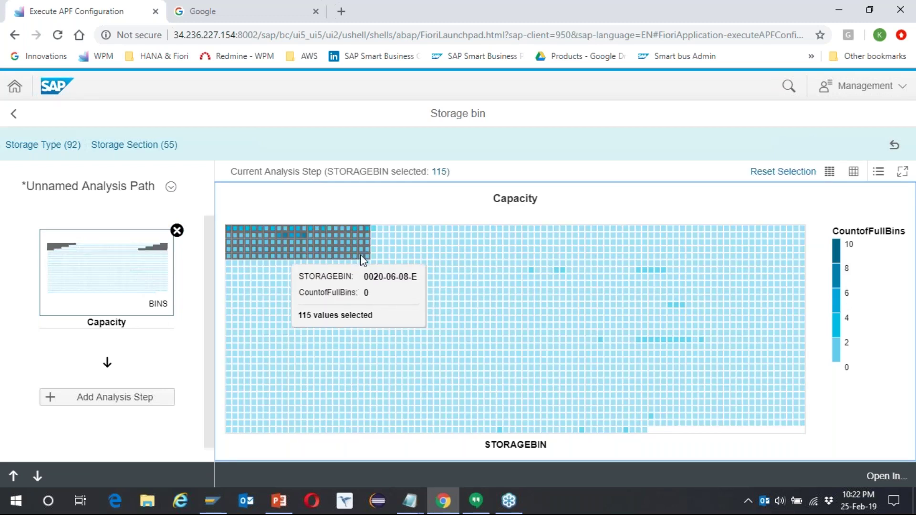
# Step: Add a By storage type > Capacity heatmap step for the 115 selected storage bins
pyautogui.click(140, 401)
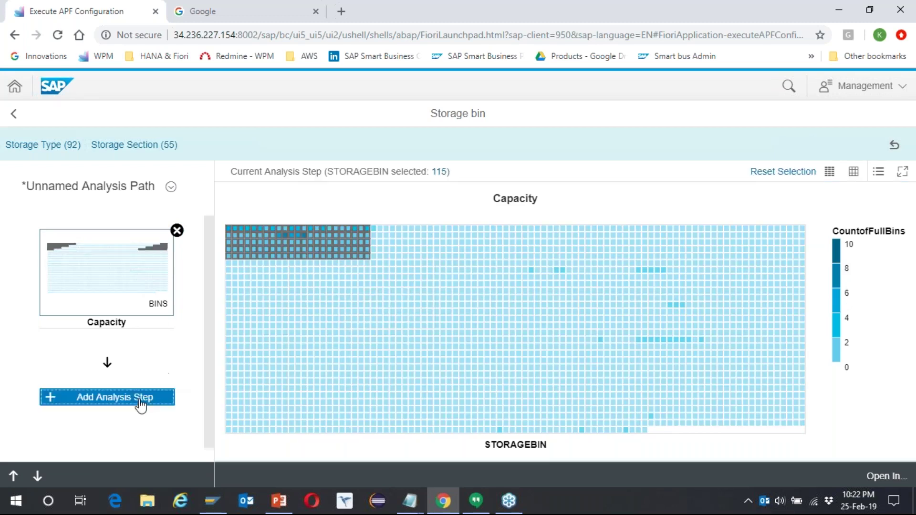
pyautogui.click(395, 208)
pyautogui.click(432, 209)
pyautogui.click(425, 209)
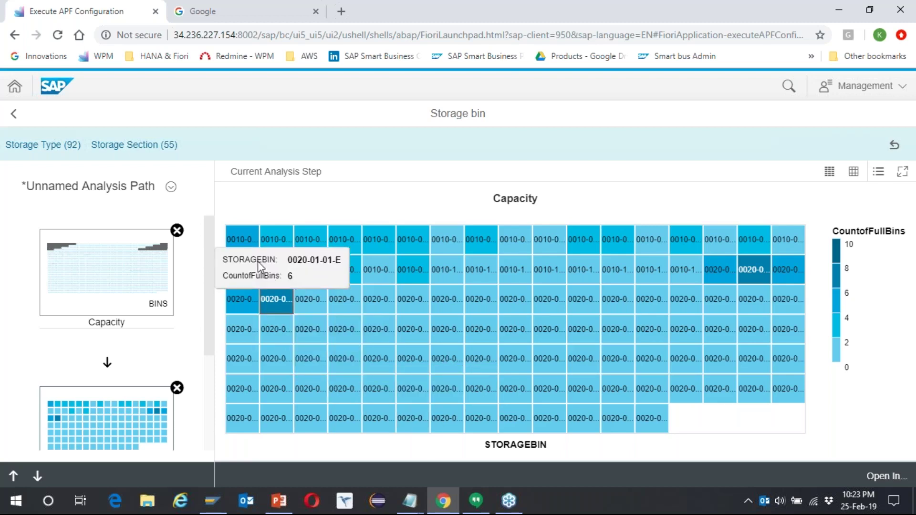
# Step: Exit the storage bin analysis without saving the path, then show the Yard tile group
pyautogui.click(20, 117)
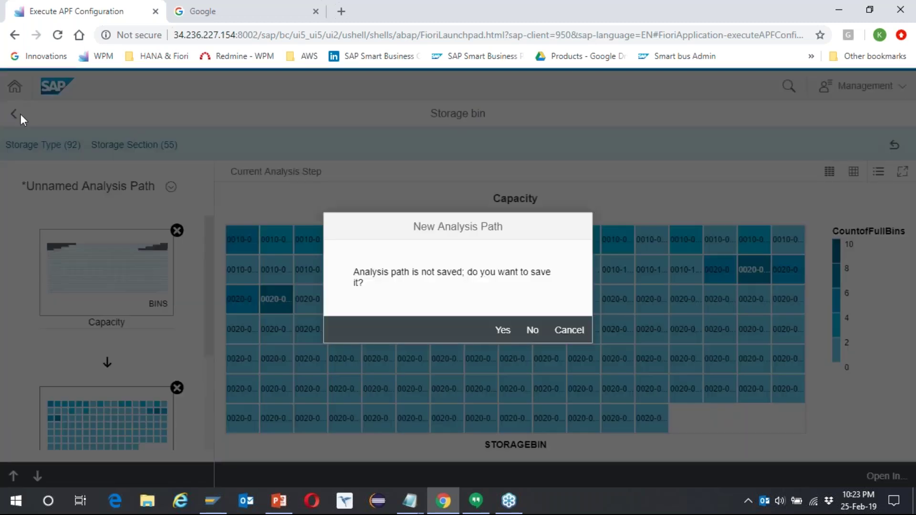
pyautogui.click(527, 337)
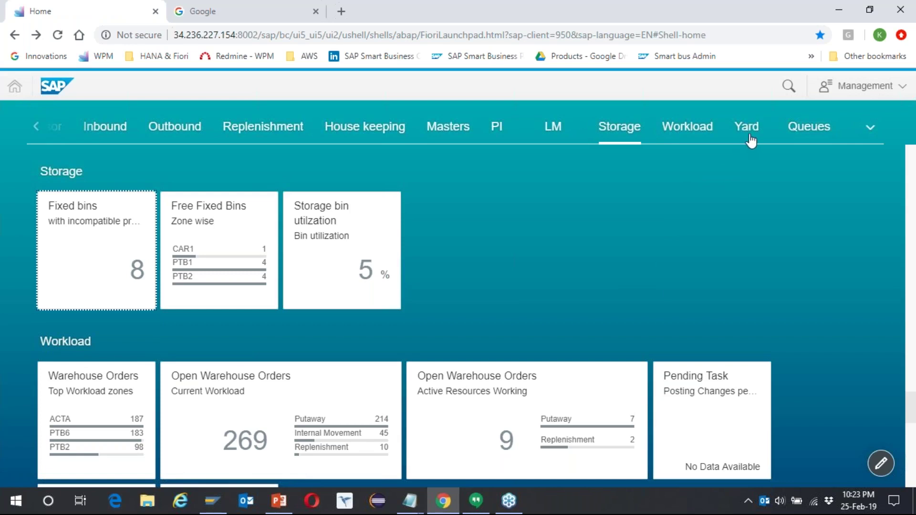
pyautogui.click(728, 137)
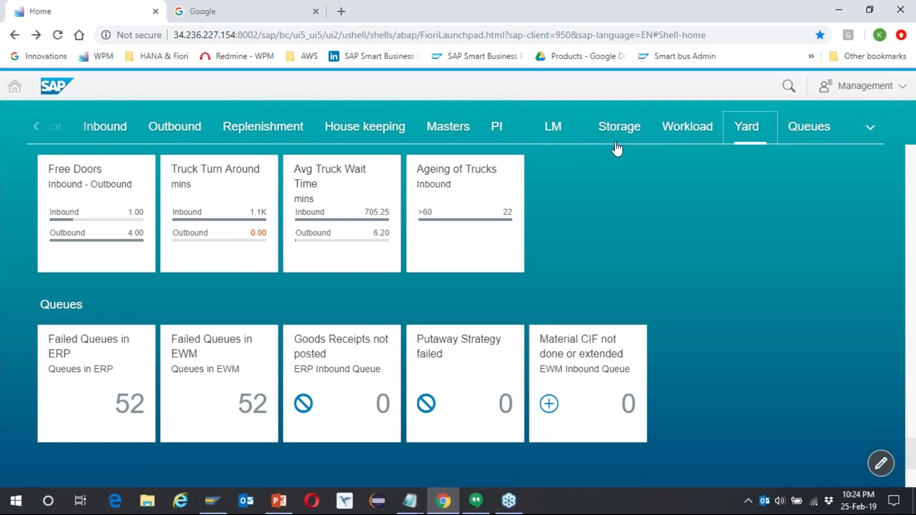
# Step: Display the Inbound group with tiles like Overdue GR 176 and Dock to Bin Cycle 14
pyautogui.click(123, 129)
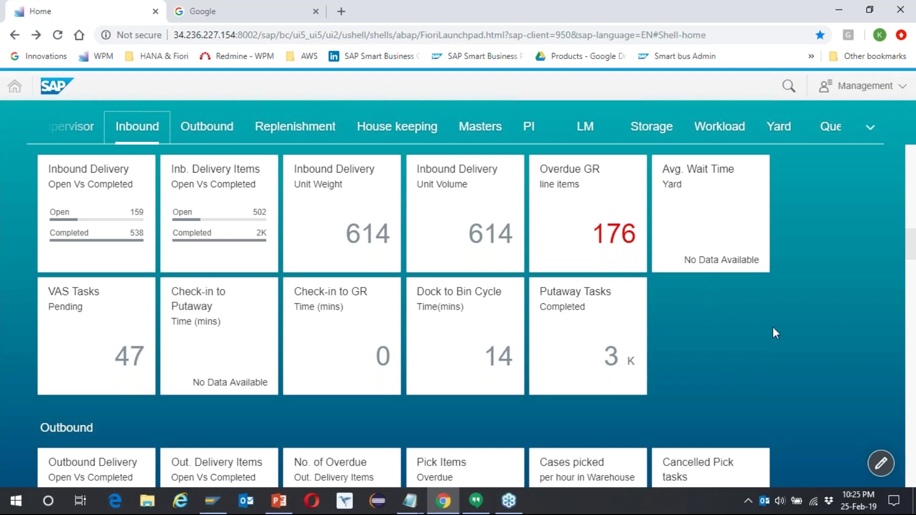
# Step: Display the Masters group with Customer 67, Vendor 81, Carrier 45 and Product 232
pyautogui.click(478, 135)
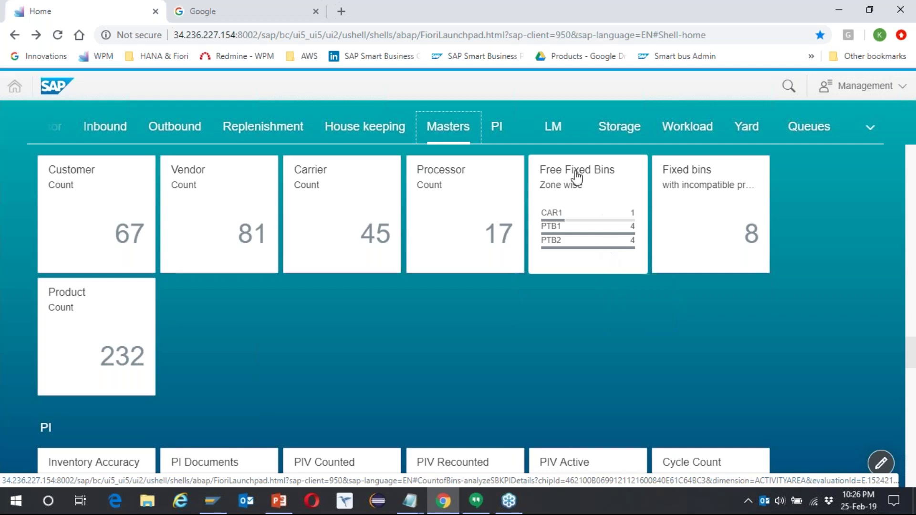
# Step: Display the PI group with Inventory Accuracy 91.0% and PIV Active 197
pyautogui.click(508, 136)
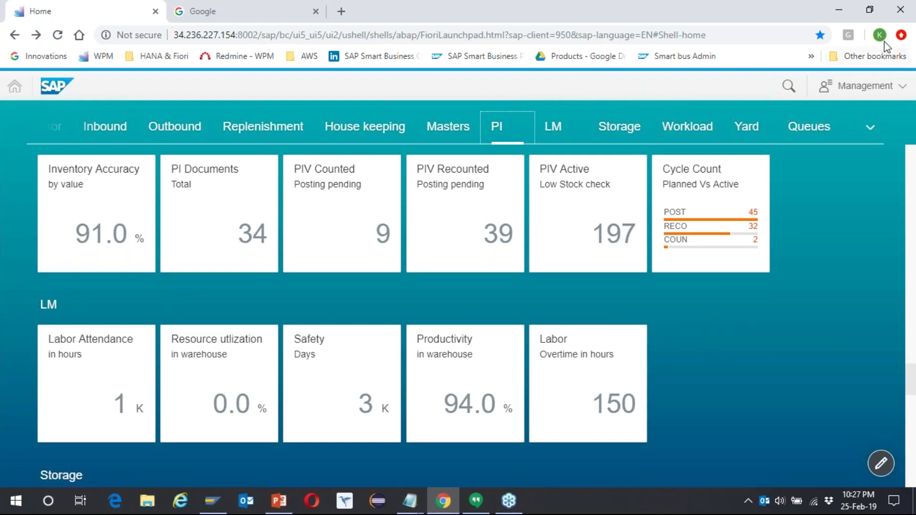
pyautogui.click(901, 36)
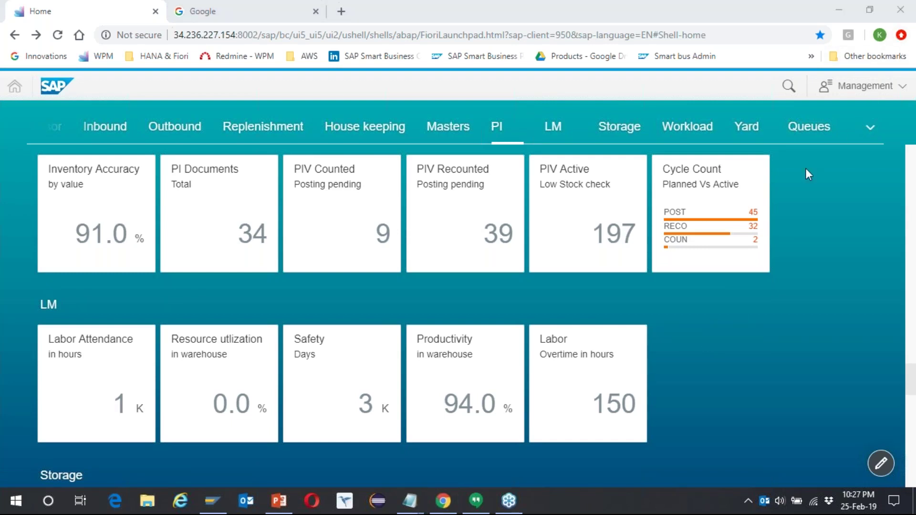